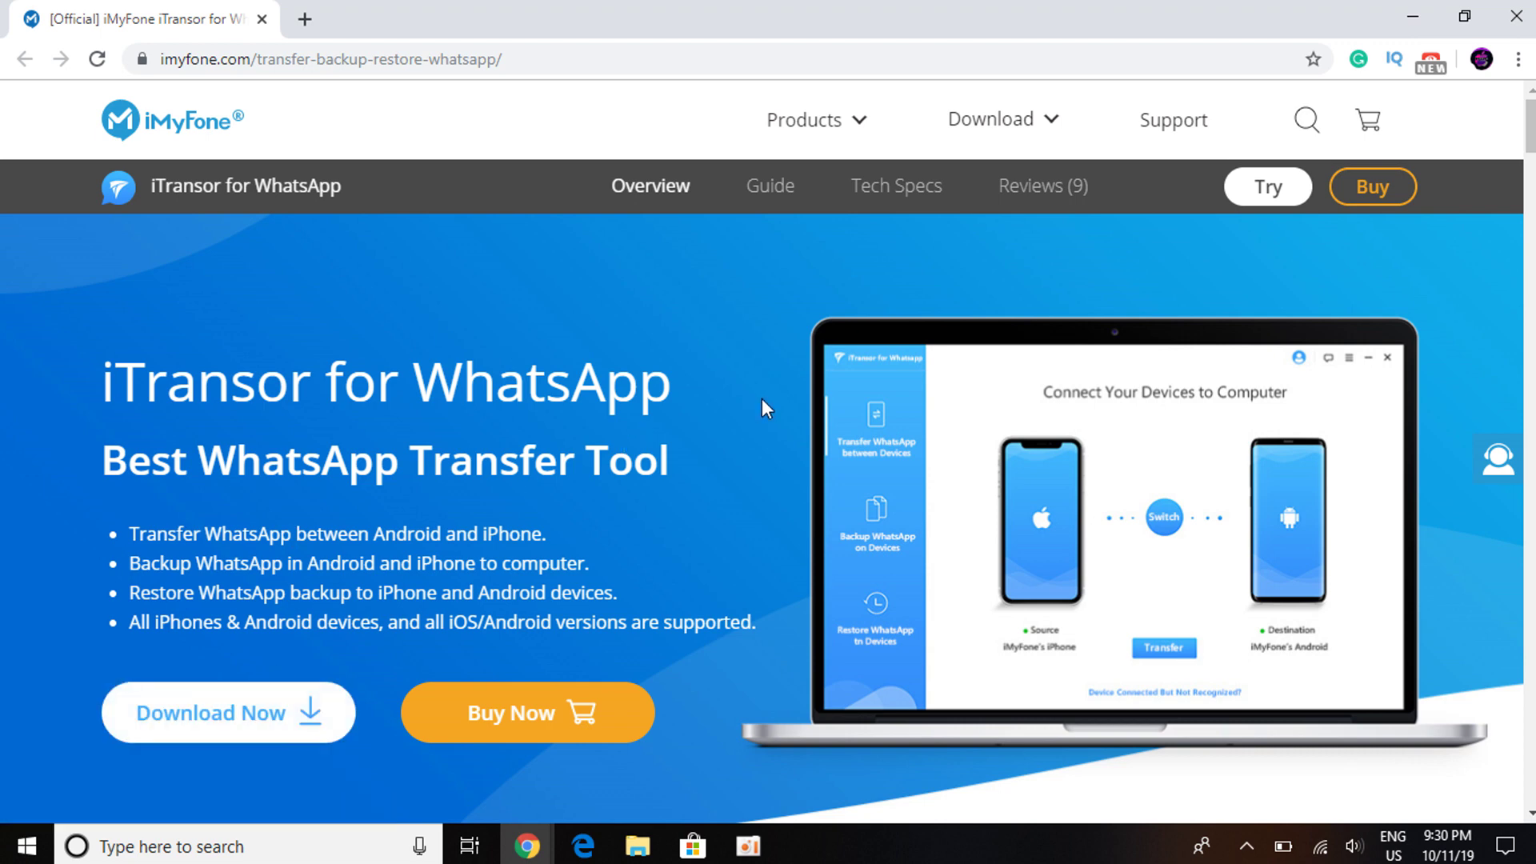
scroll(763, 399, down, 1)
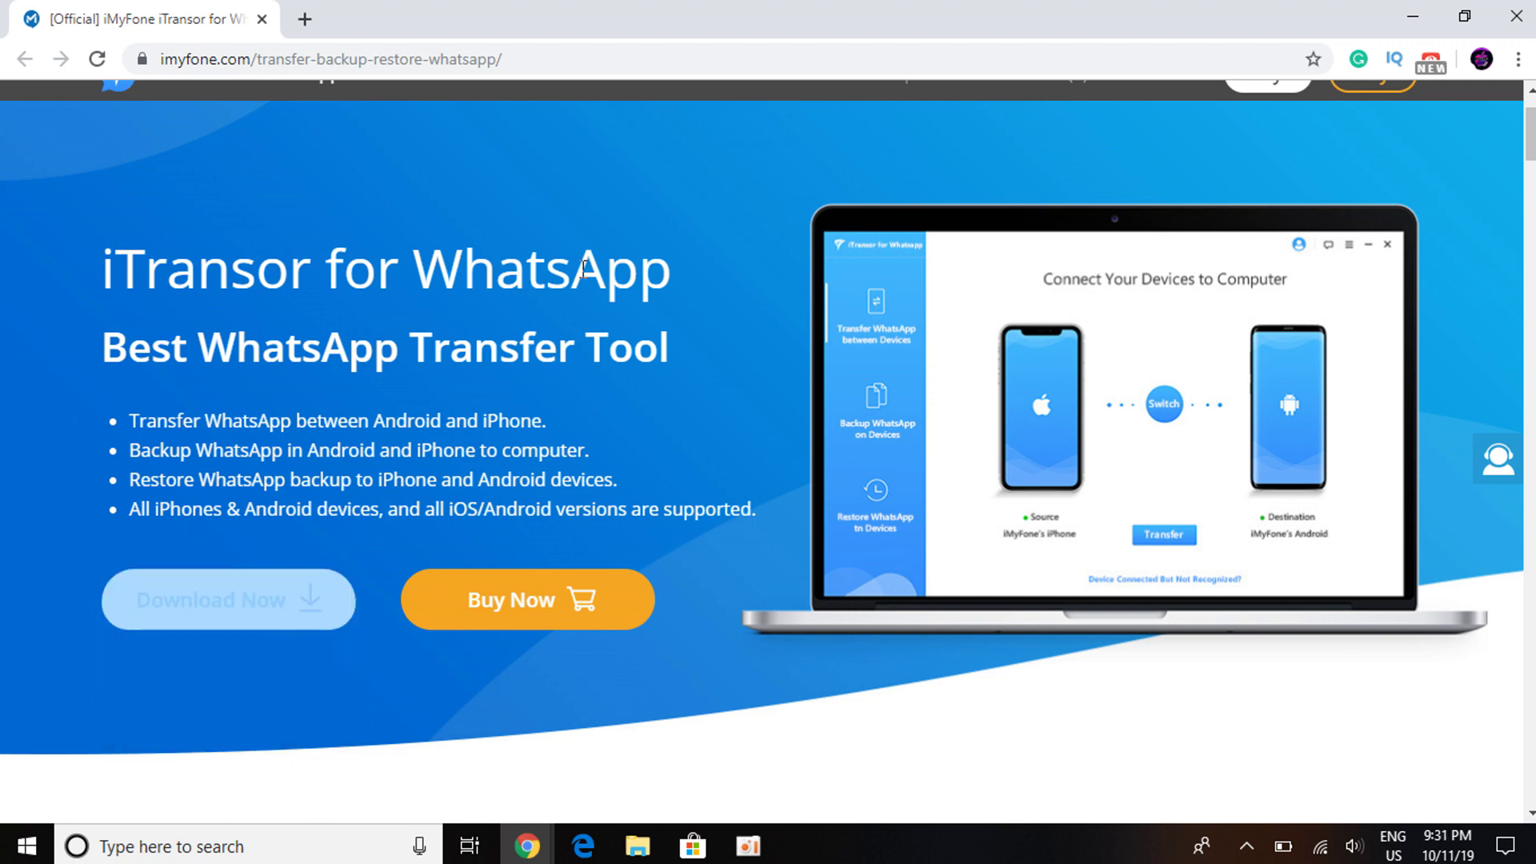
scroll(799, 284, down, 2)
scroll(797, 301, down, 4)
scroll(789, 376, down, 2)
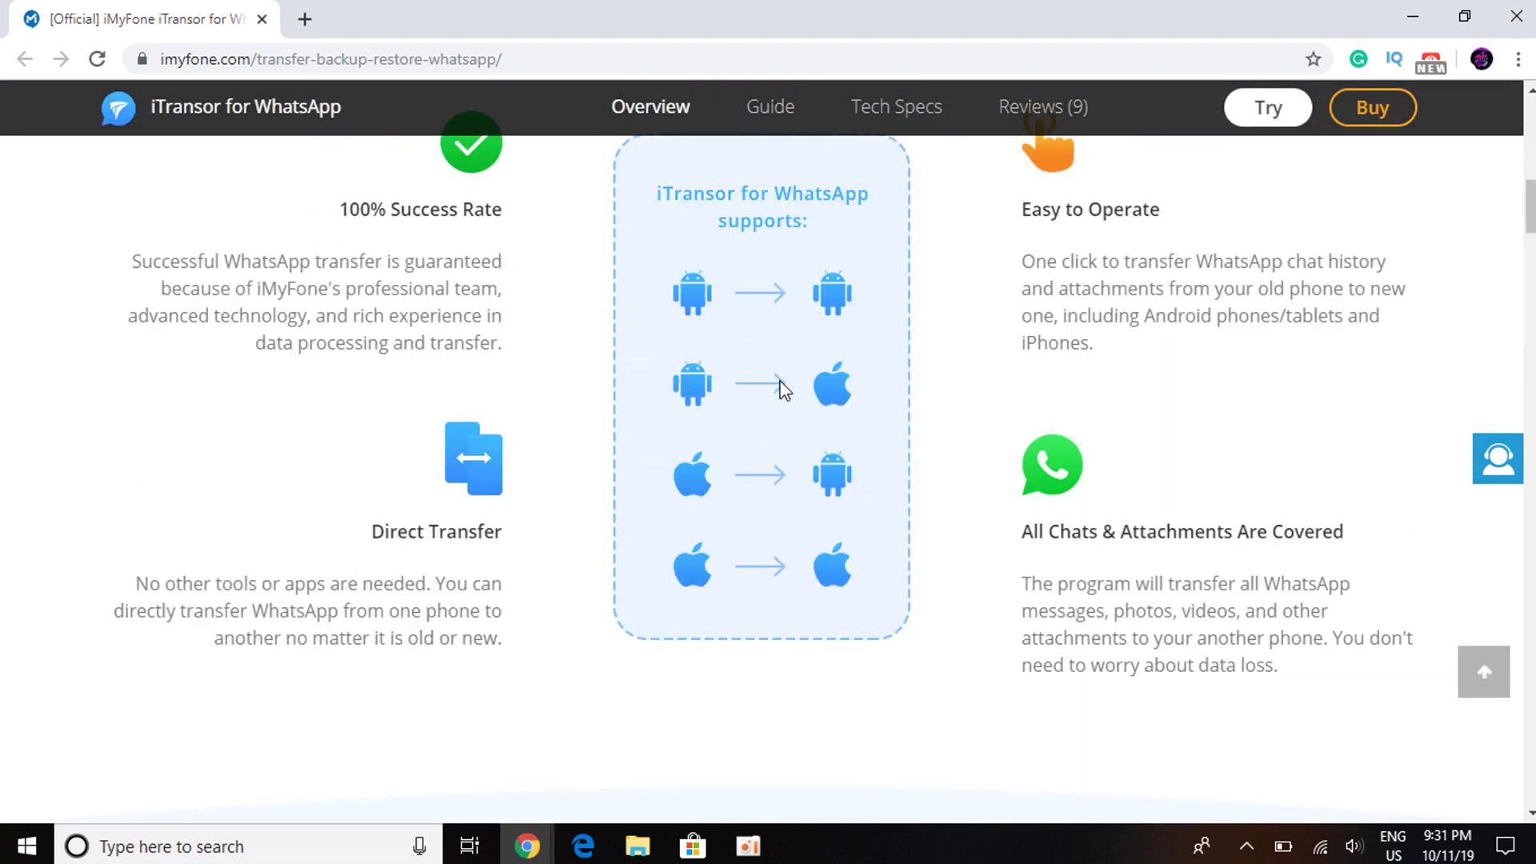
scroll(387, 414, down, 4)
scroll(387, 409, down, 5)
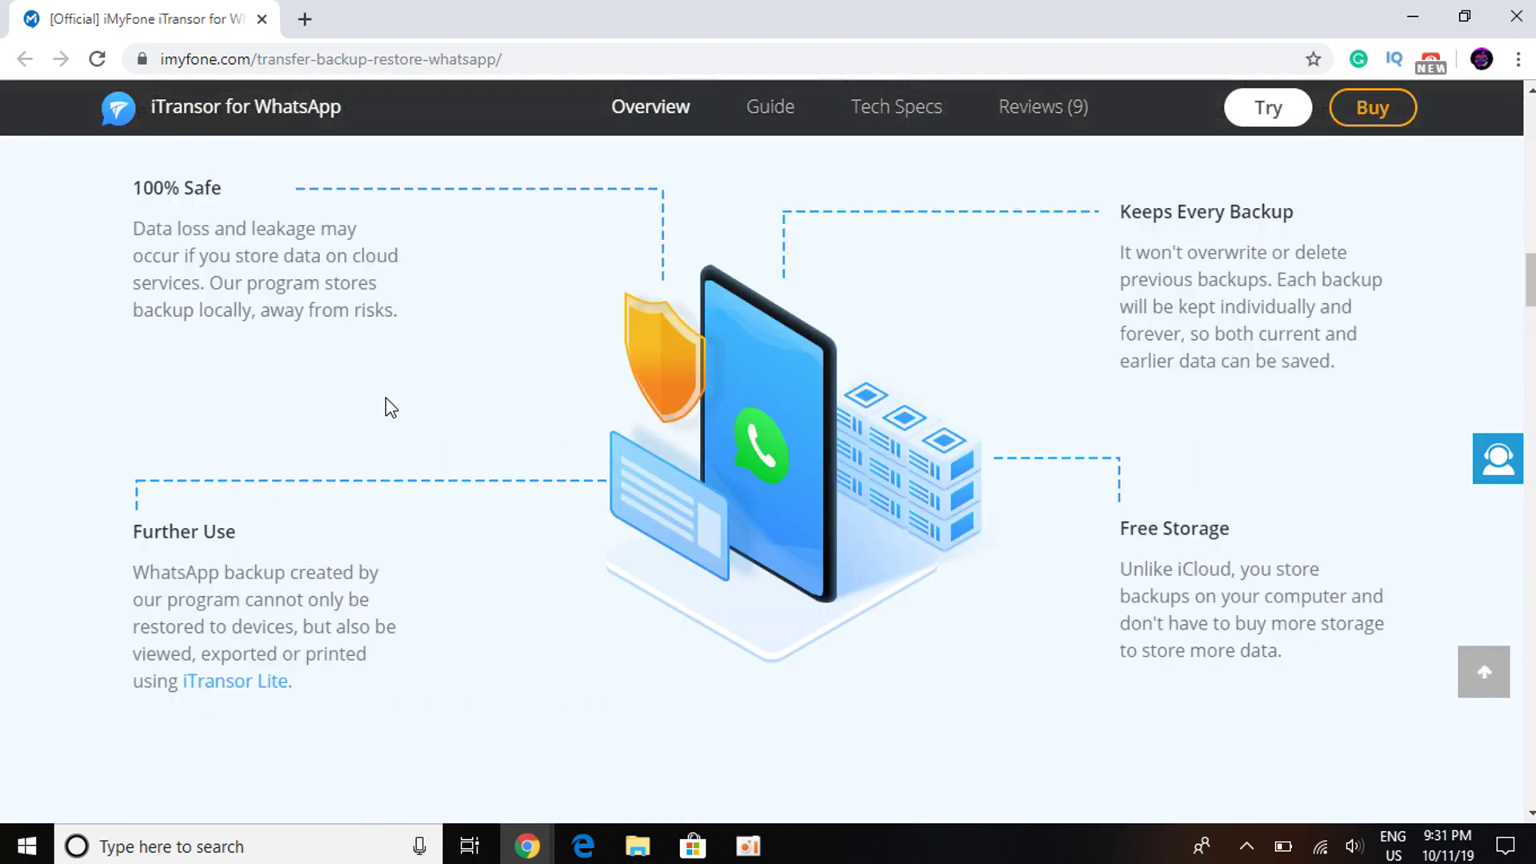
scroll(393, 406, up, 5)
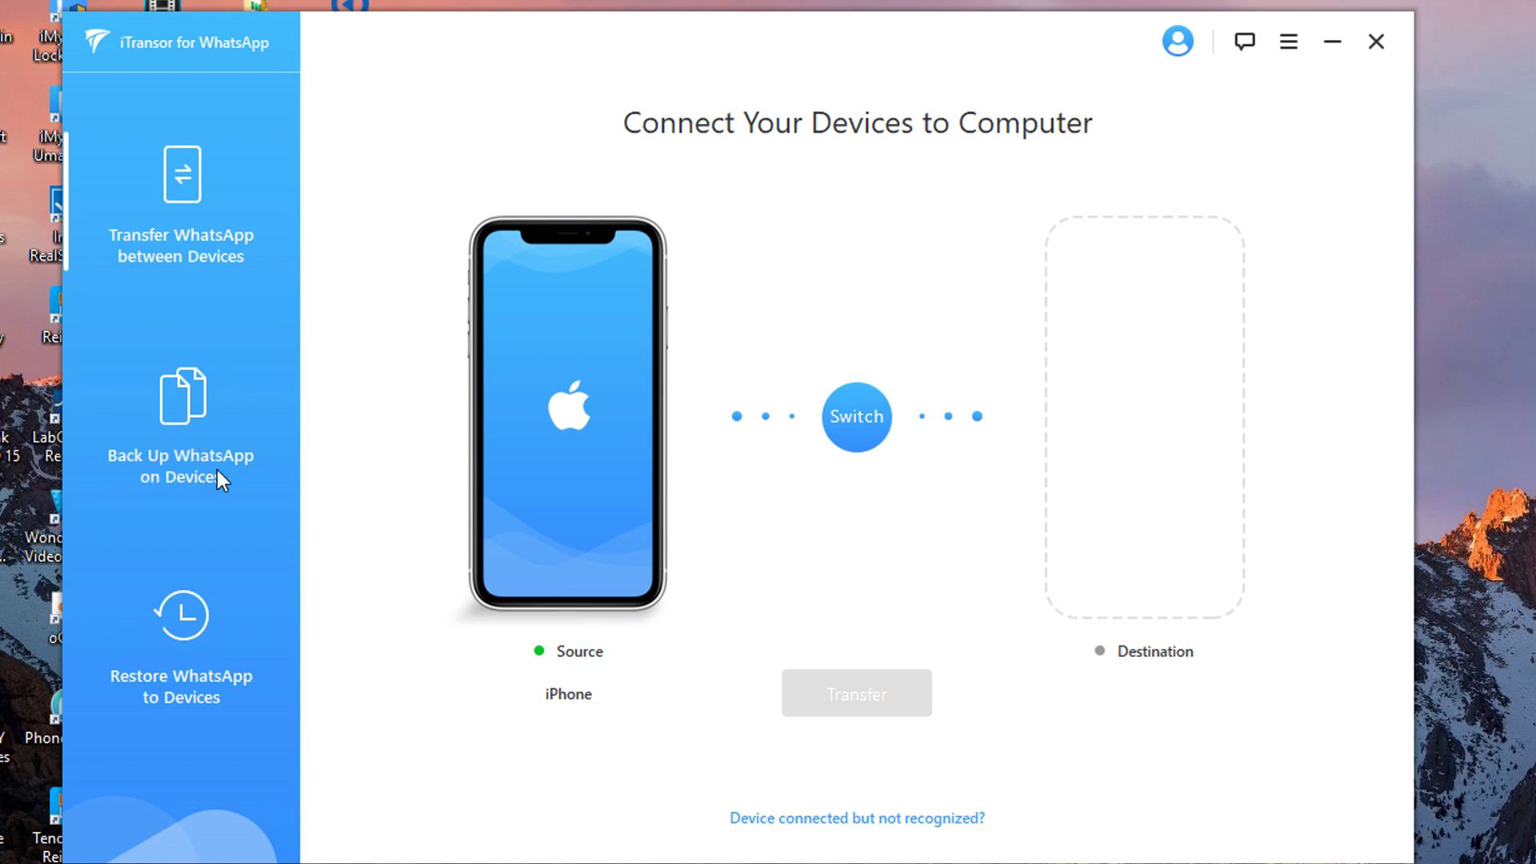
Step: Go from the device backup screen to the Restore screen listing saved WhatsApp backups
click(185, 418)
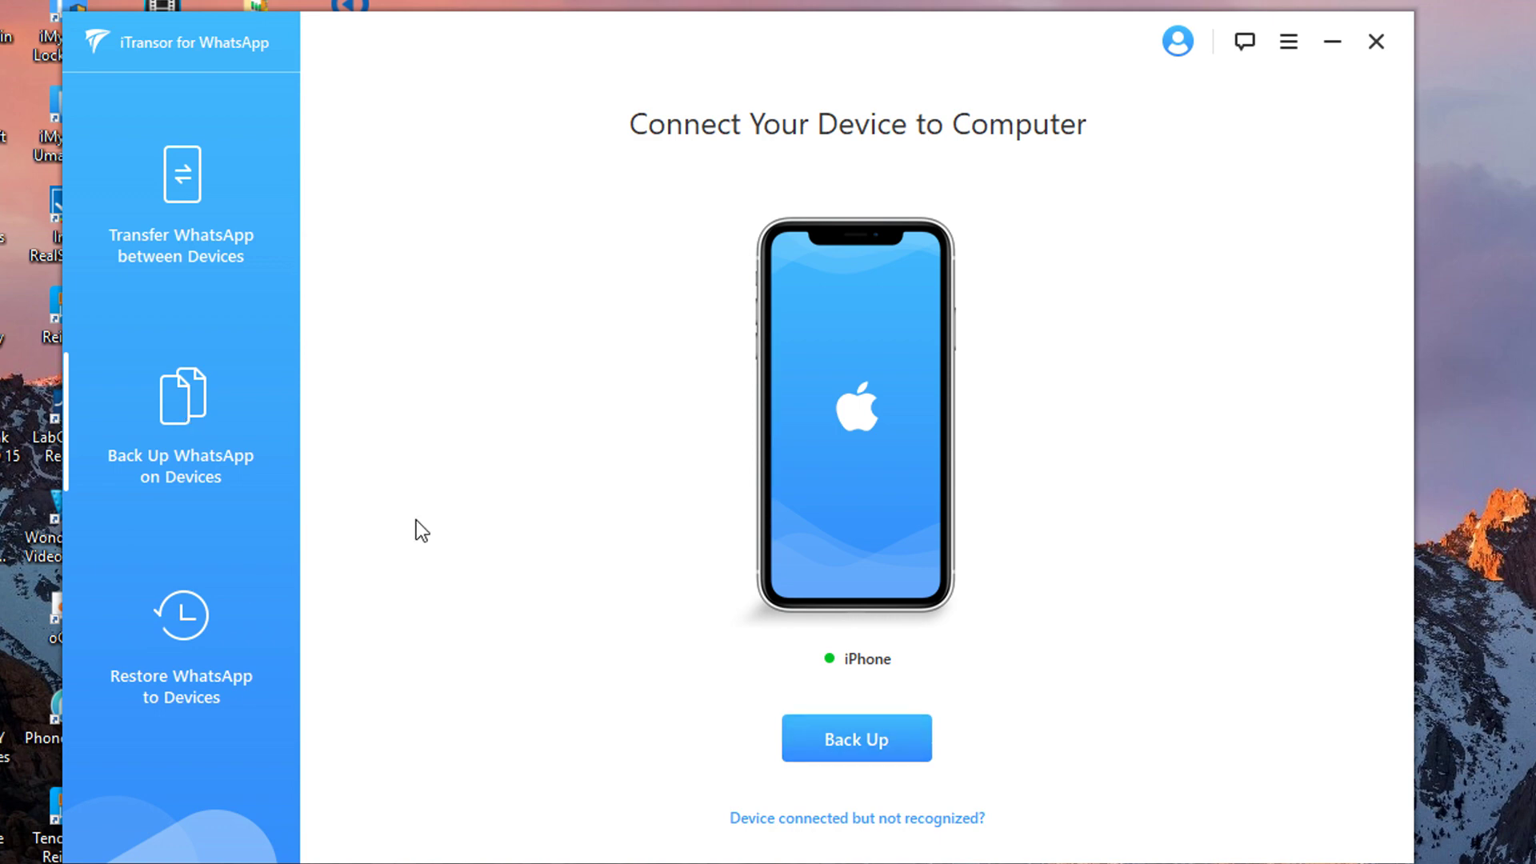
click(173, 618)
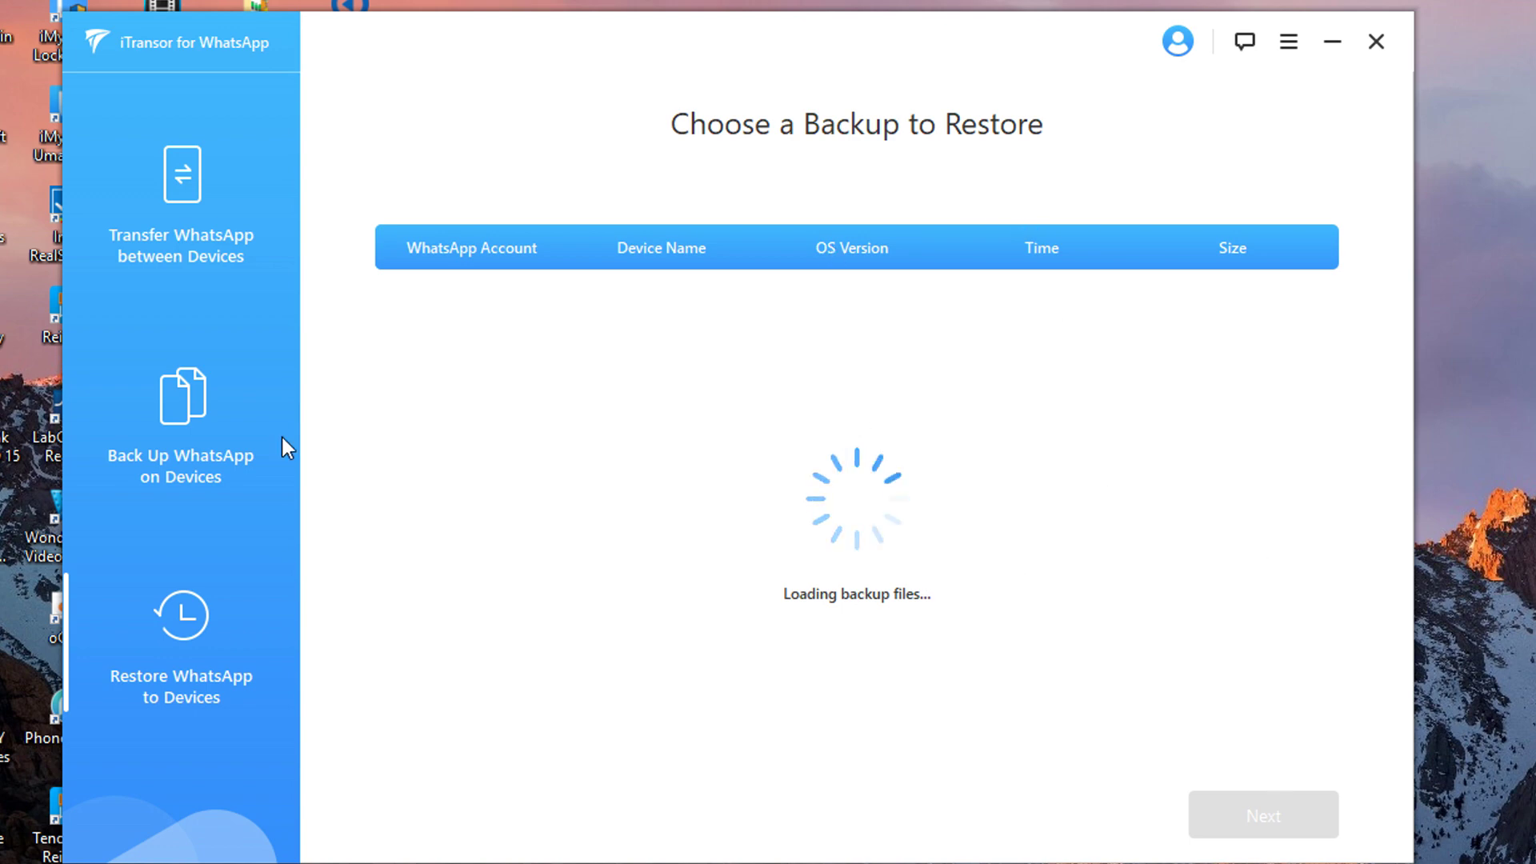
Step: Return to Back Up WhatsApp on Devices and run the iPhone backup until it reports success
click(183, 430)
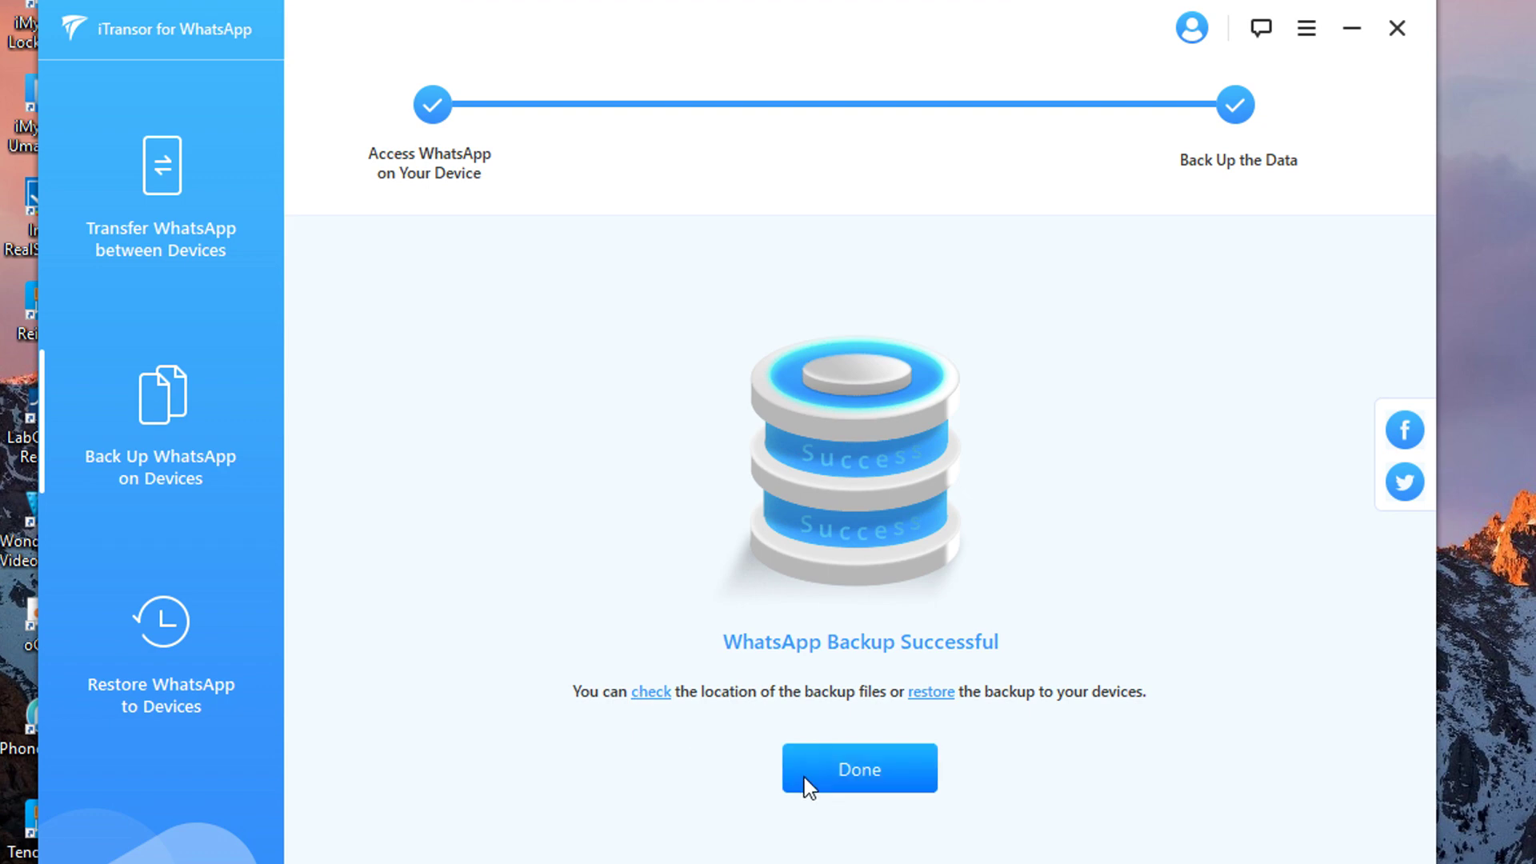
Step: Dismiss the success message, select the 1017.32MB iOS 13.2.2 iPhone backup and continue with Next
click(832, 785)
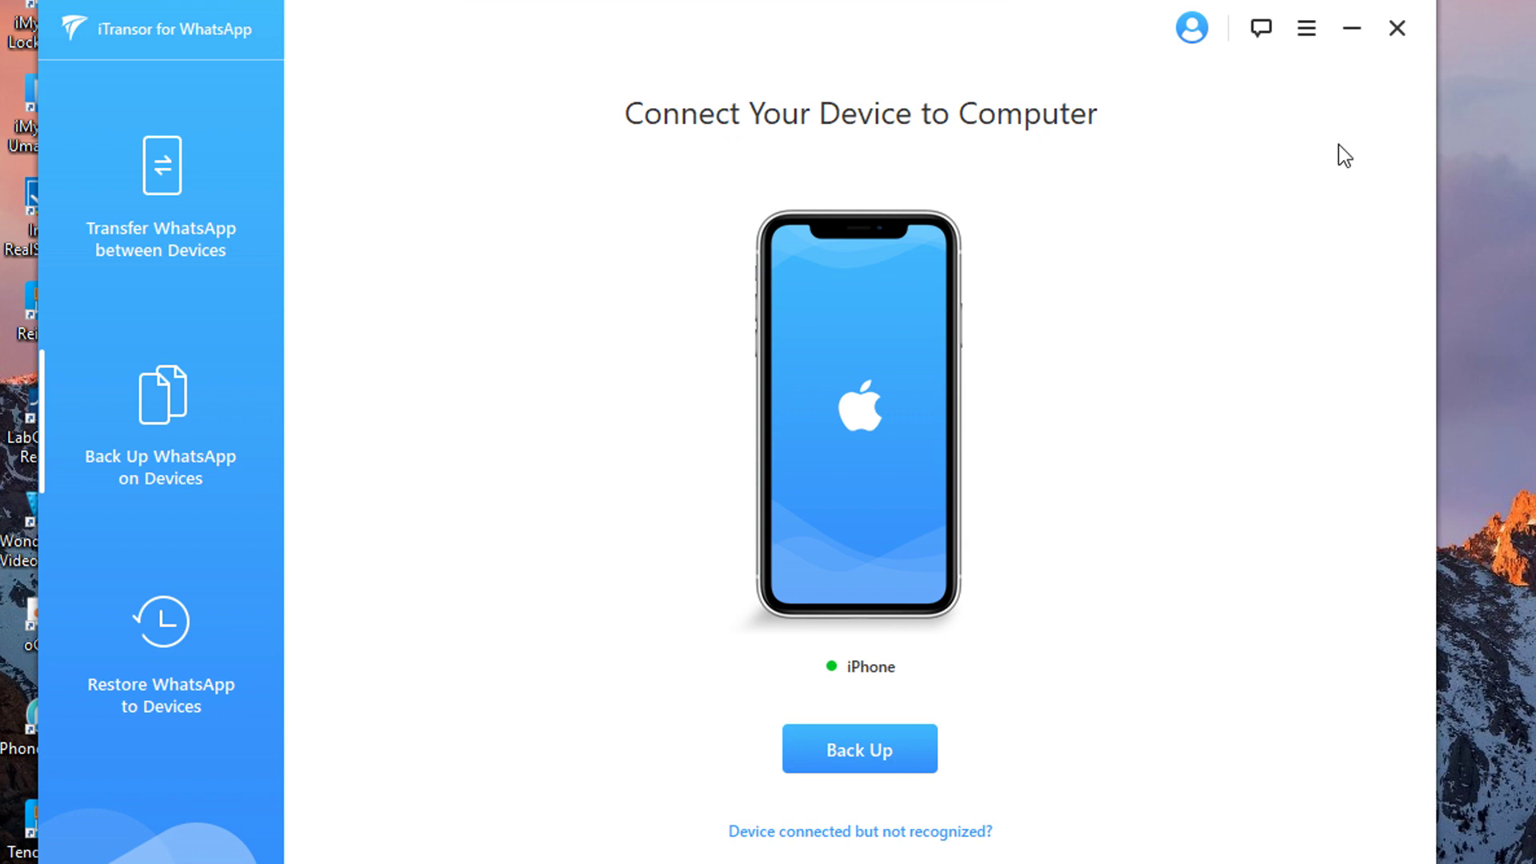
click(193, 642)
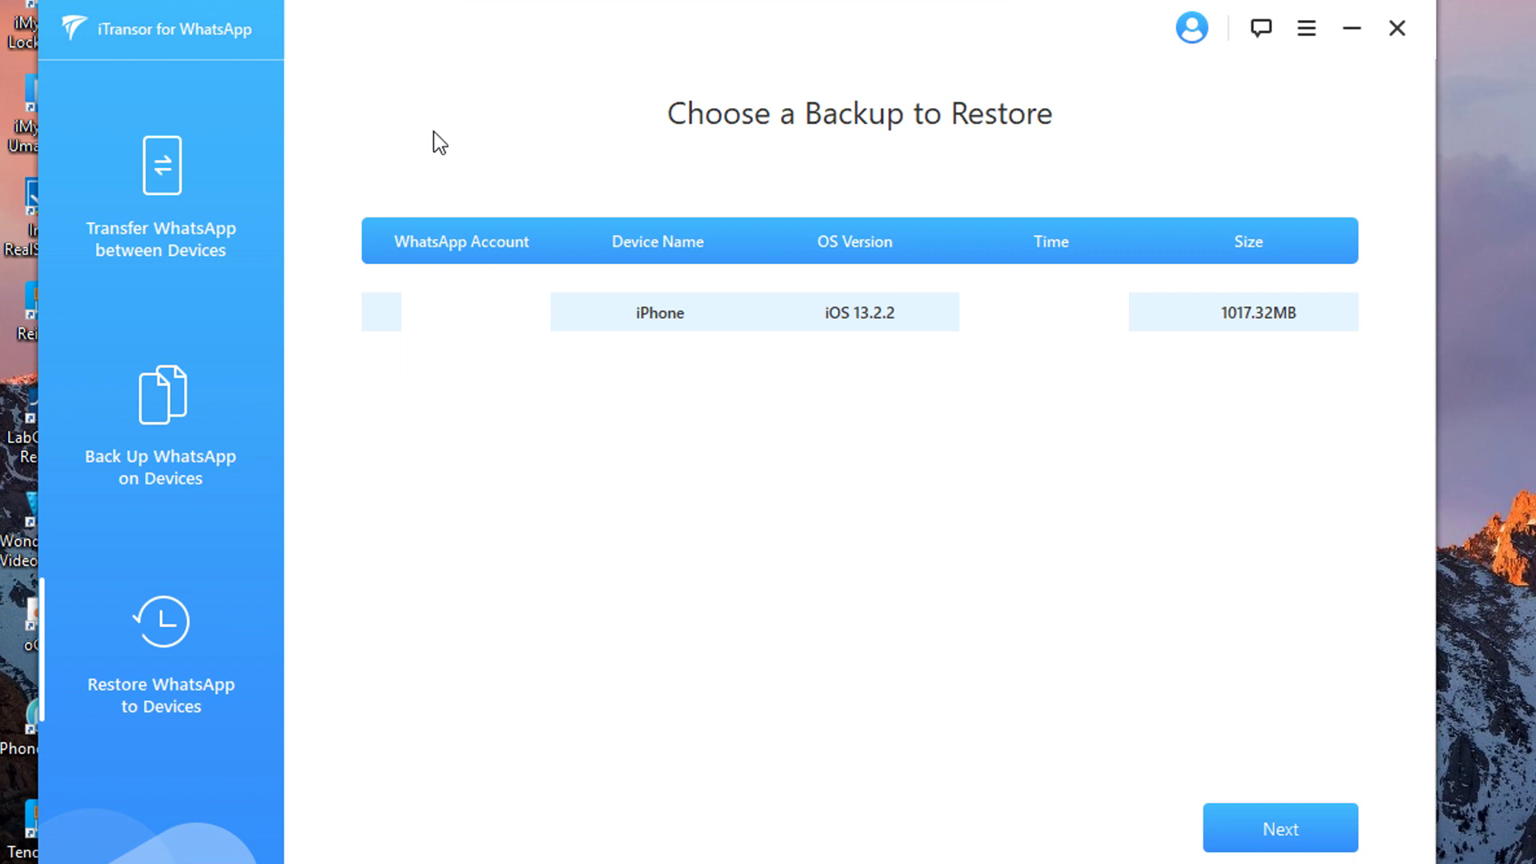
click(1248, 834)
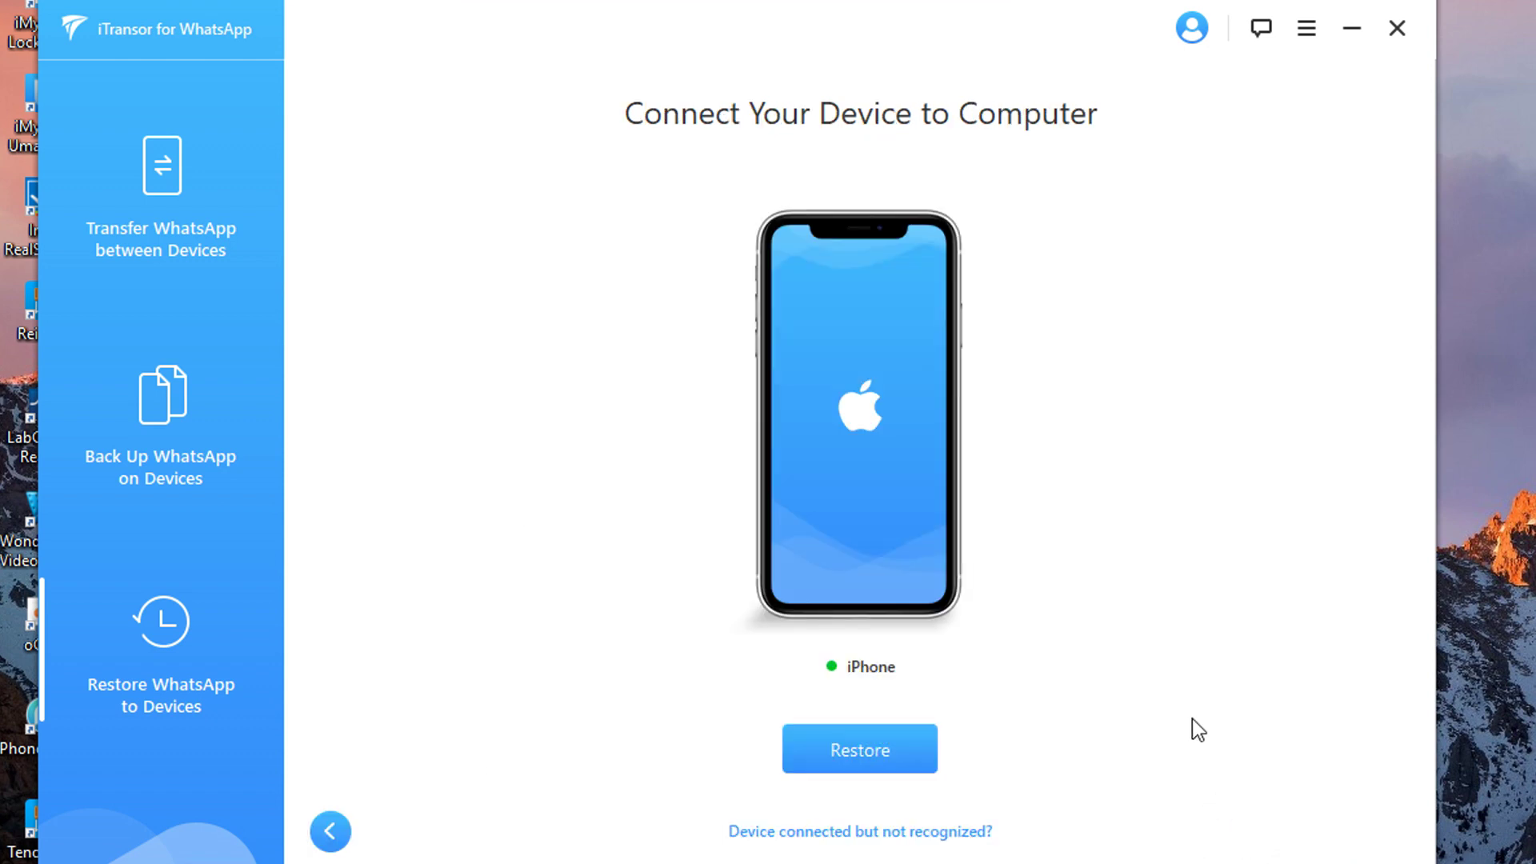